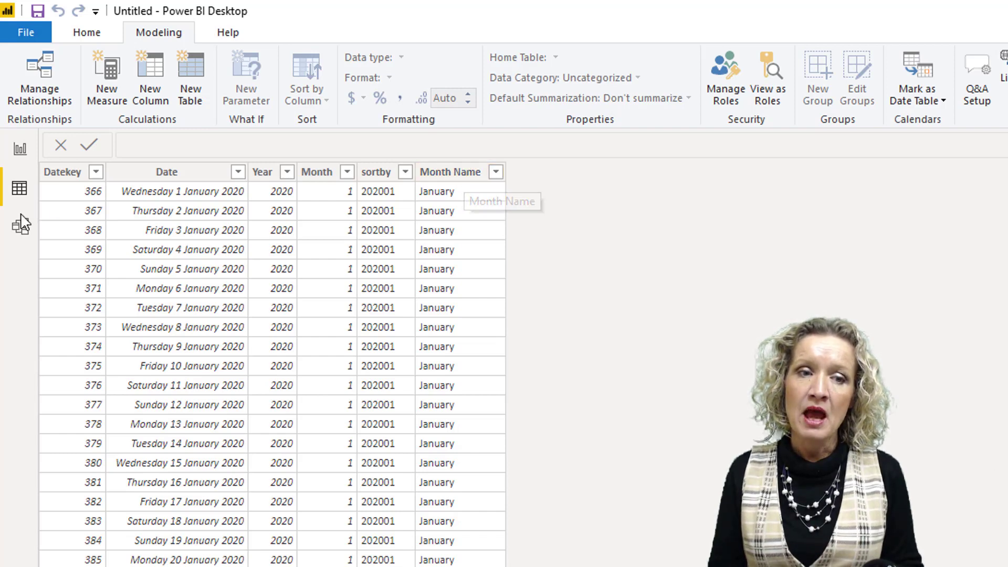
Open the model diagram and inspect the relationship linking SLtable to datekey and product.
left_click(20, 227)
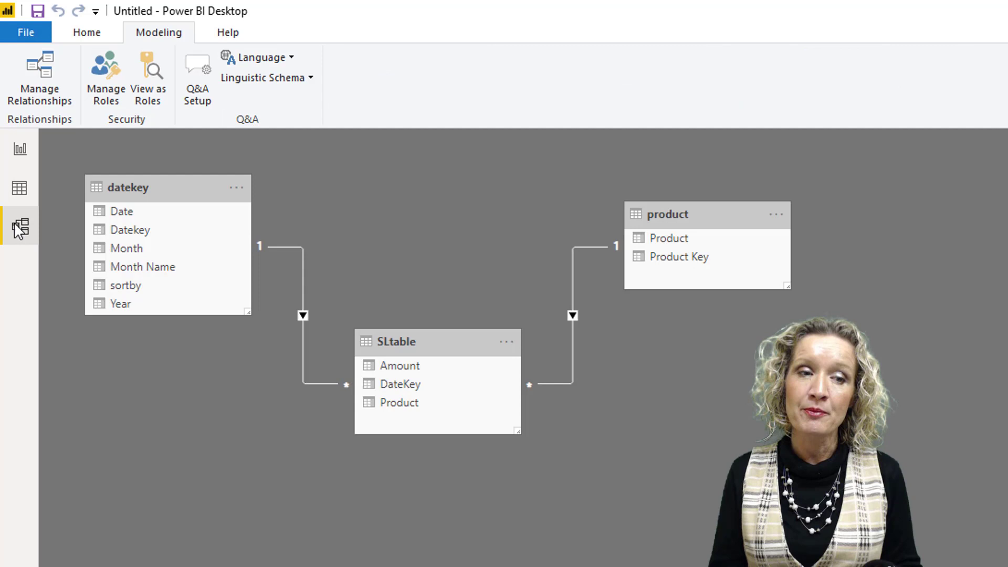
double_click(303, 287)
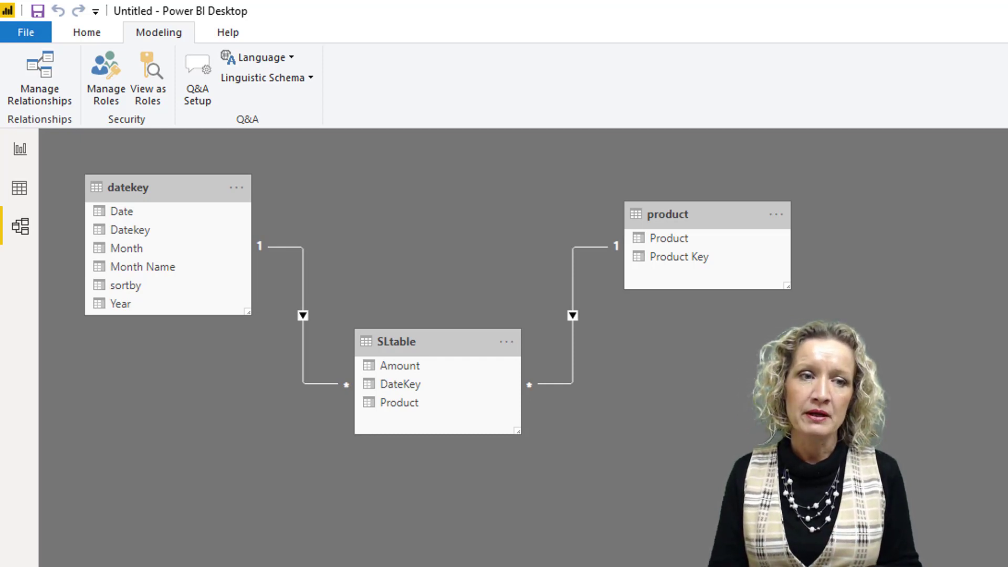
Create a t.sales measure in SLtable defined as sum(SLtable[Amount ]).
left_click(20, 179)
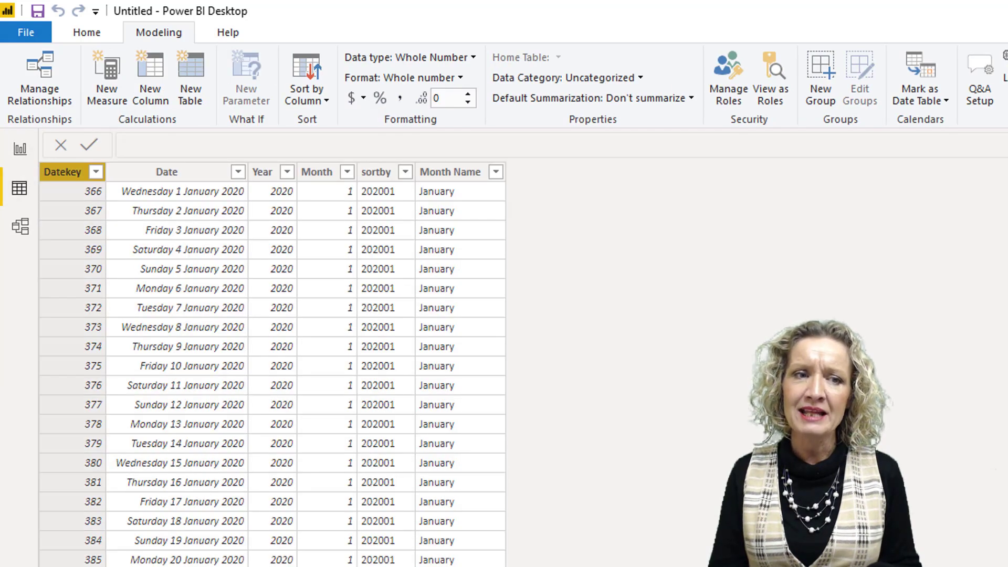
left_click(1004, 173)
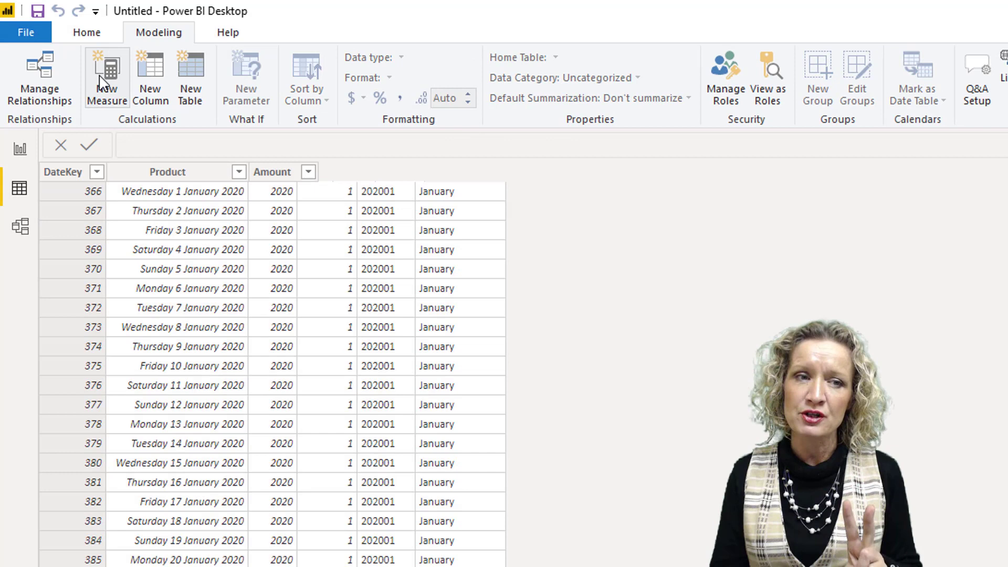
left_click(104, 100)
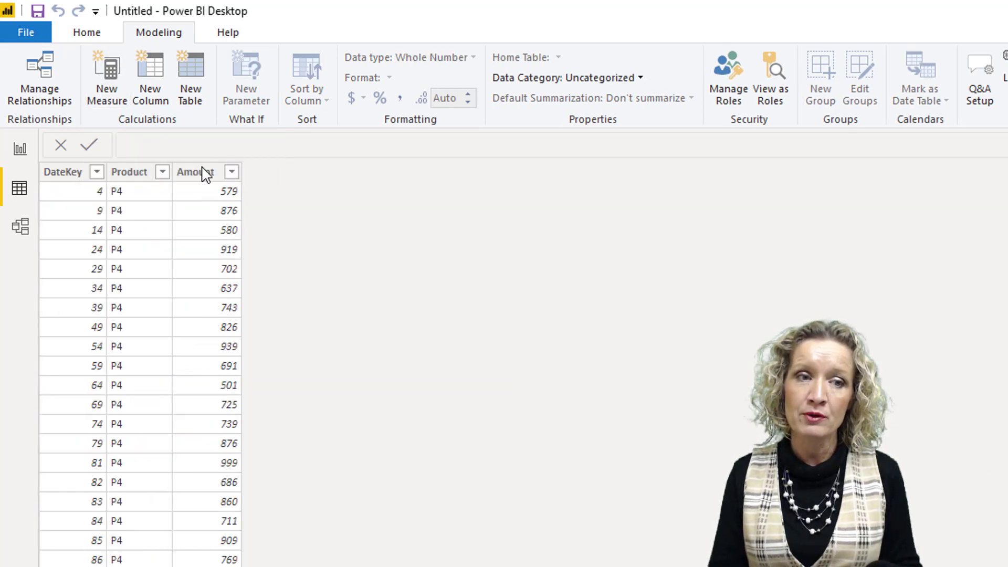
left_click_drag(183, 144, 132, 148)
type("t.sa")
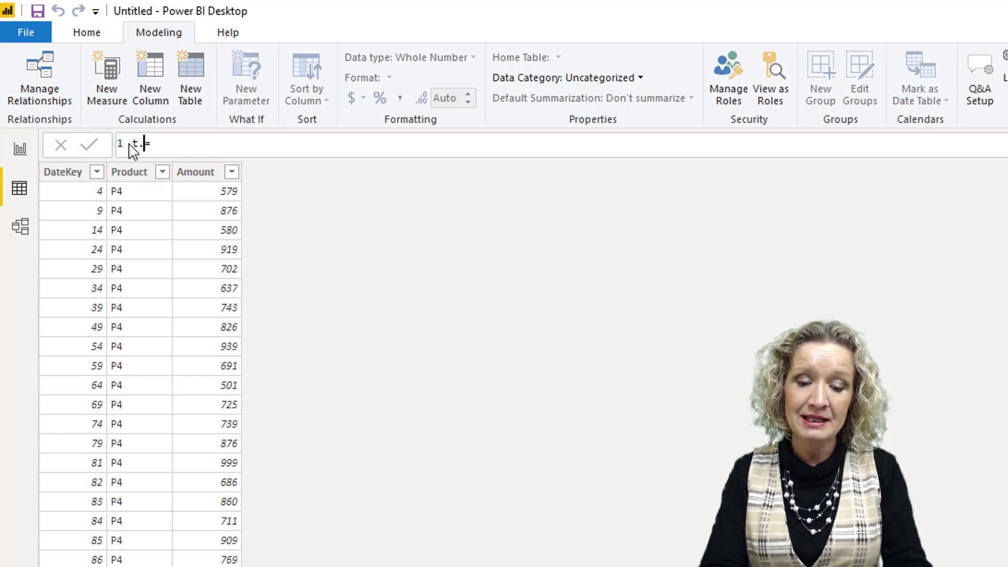
type("les")
left_click(198, 142)
type("su")
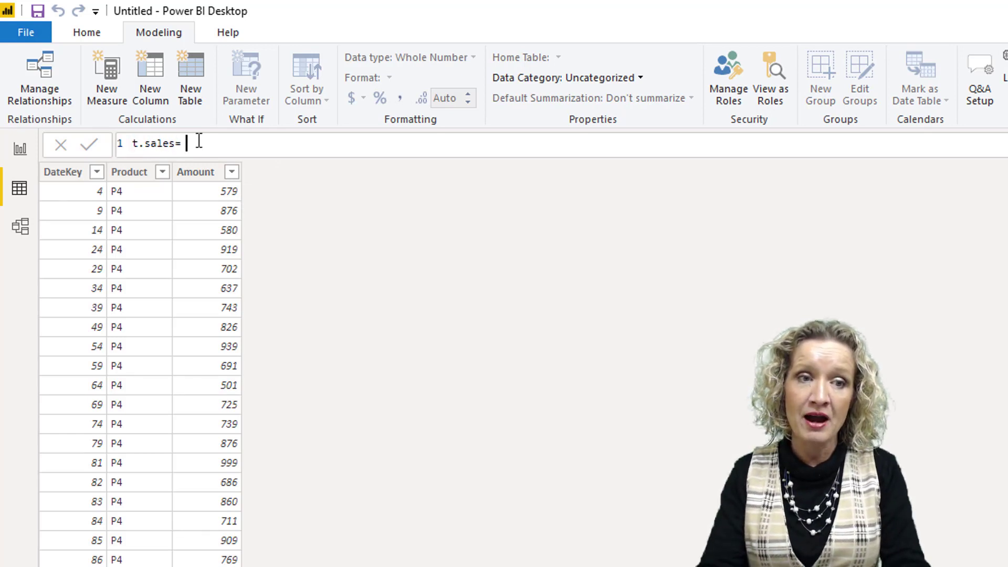
type("m(s")
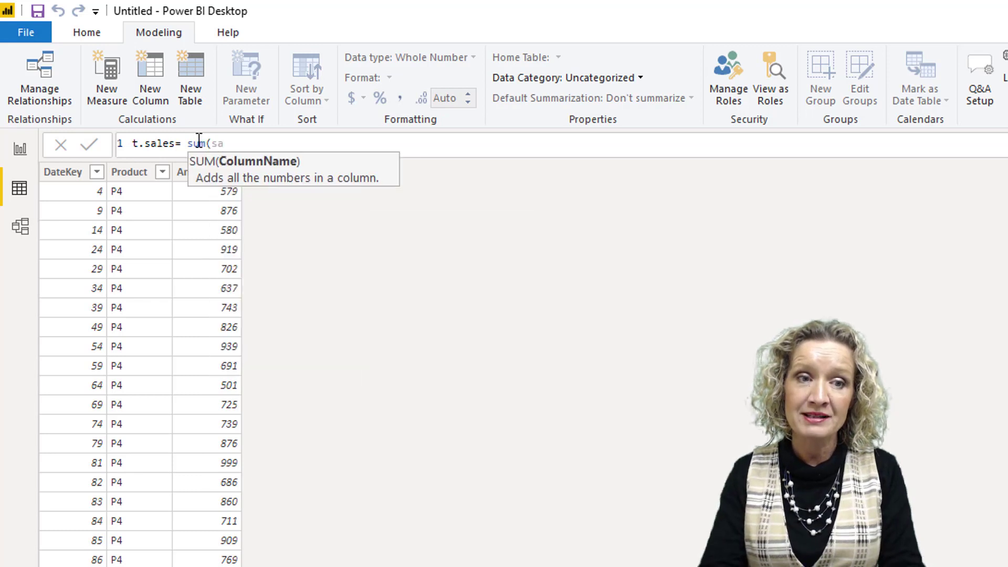
type("a")
key("Tab")
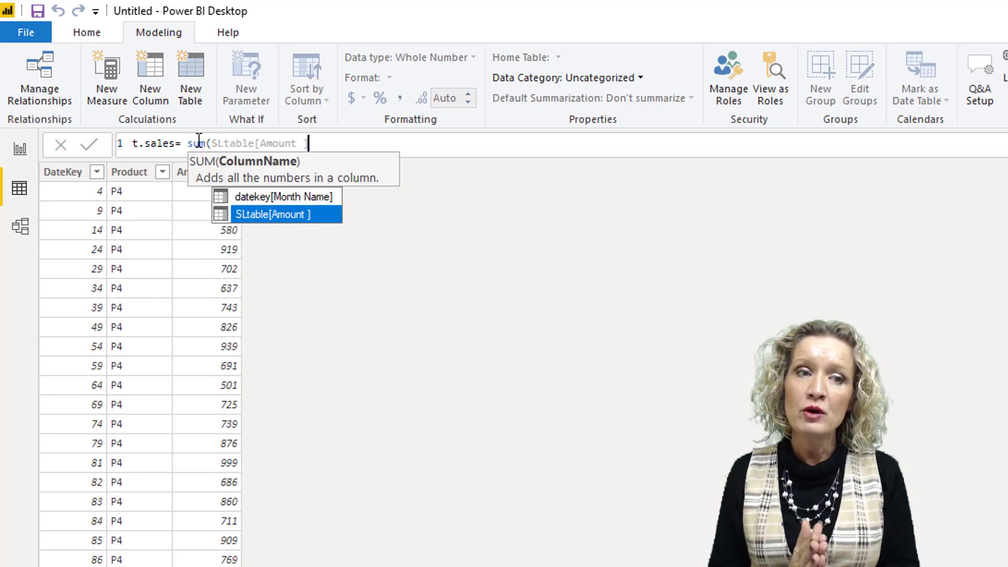
type(")")
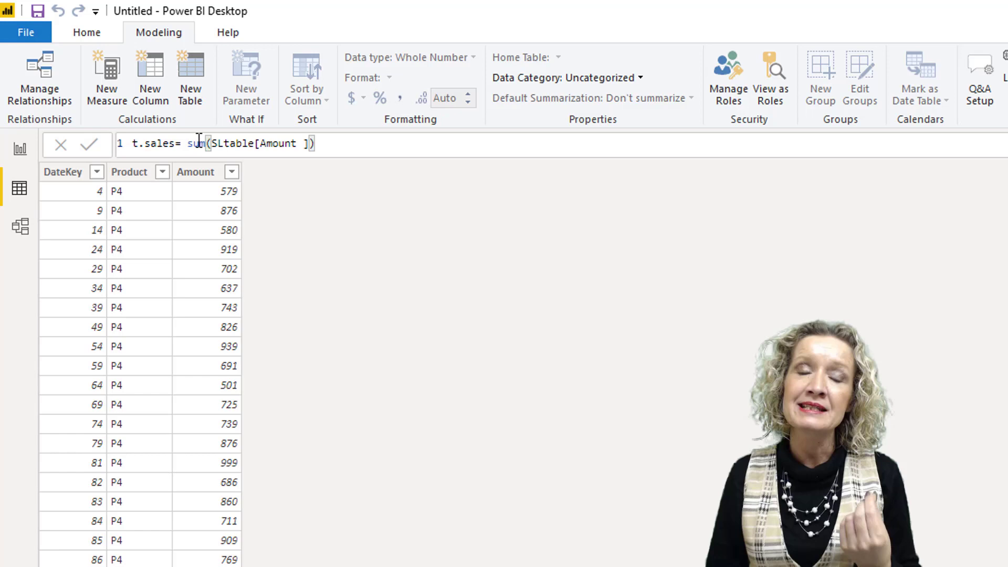
key("Return")
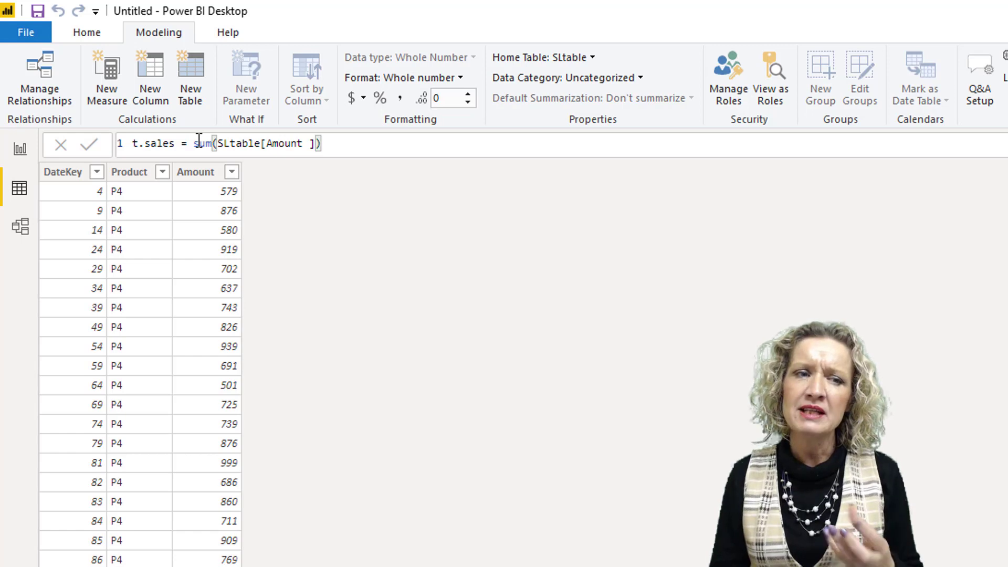
Start a new measure named SPLY as CALCULATE over [t.sales].
left_click(104, 105)
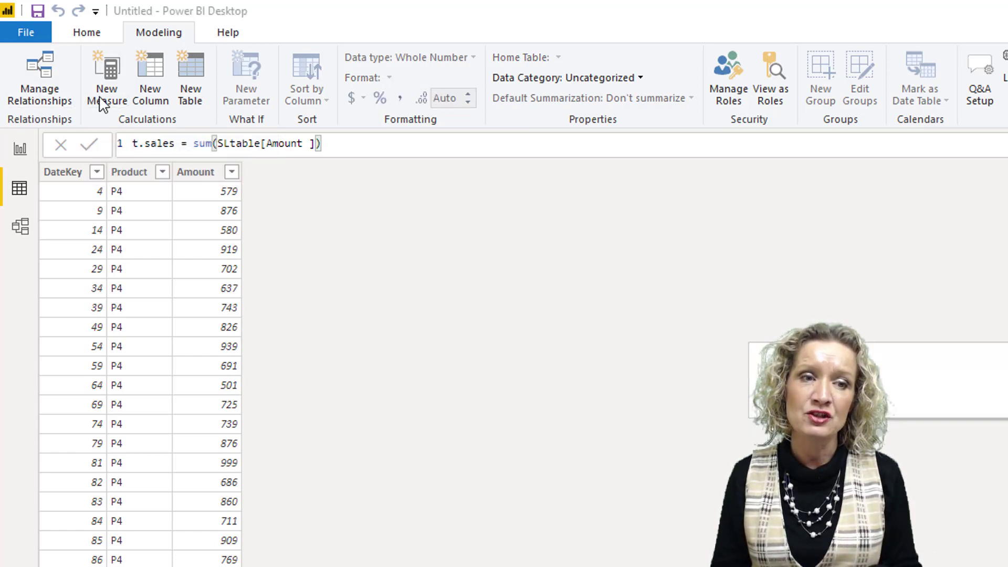
left_click(175, 141)
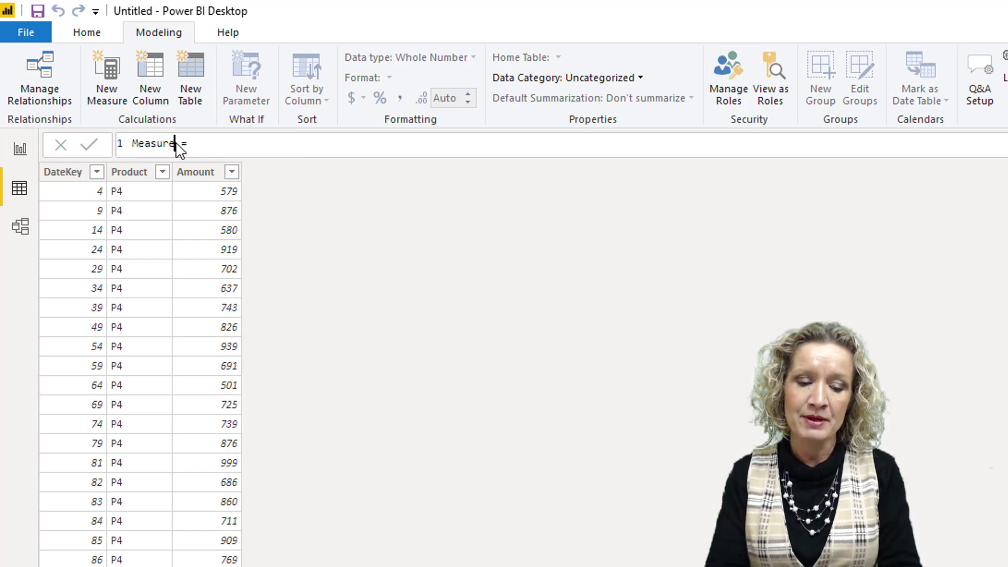
double_click(140, 143)
type("SPLY")
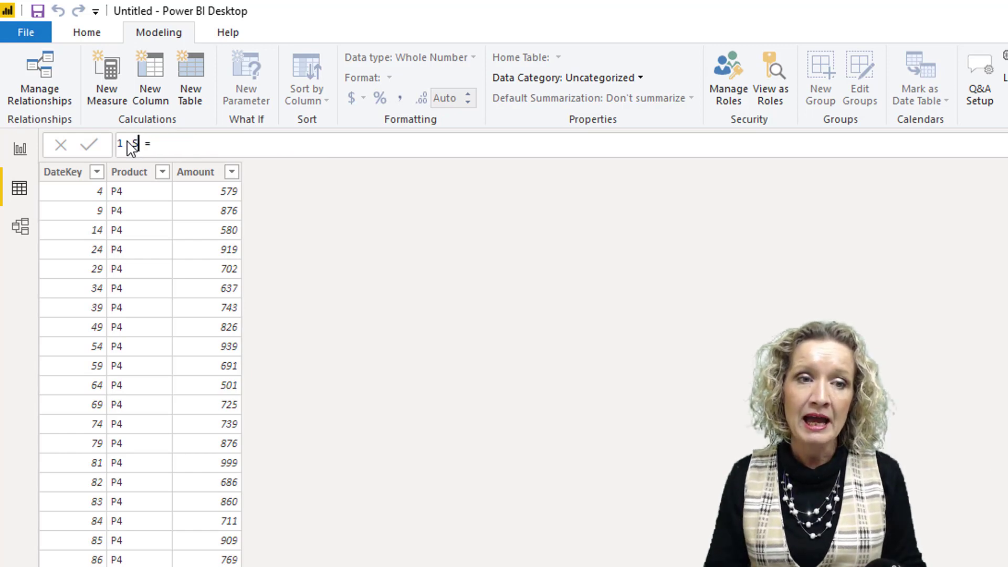
left_click(169, 143)
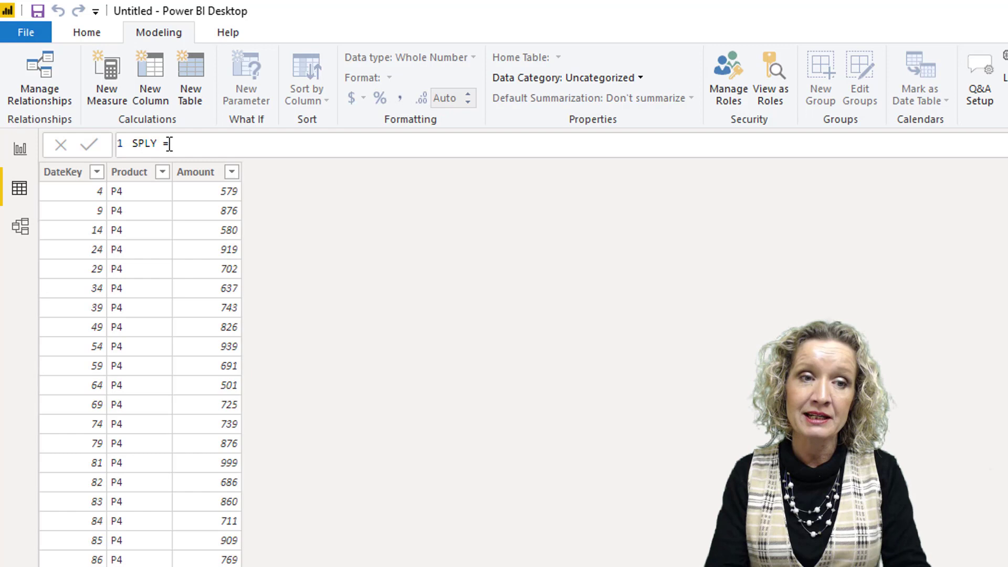
type("c")
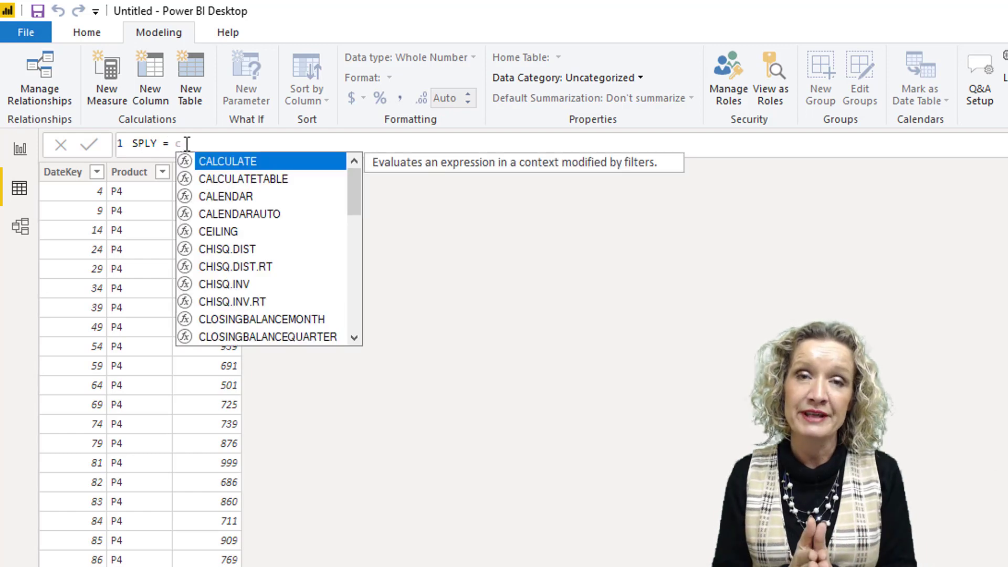
key("Tab")
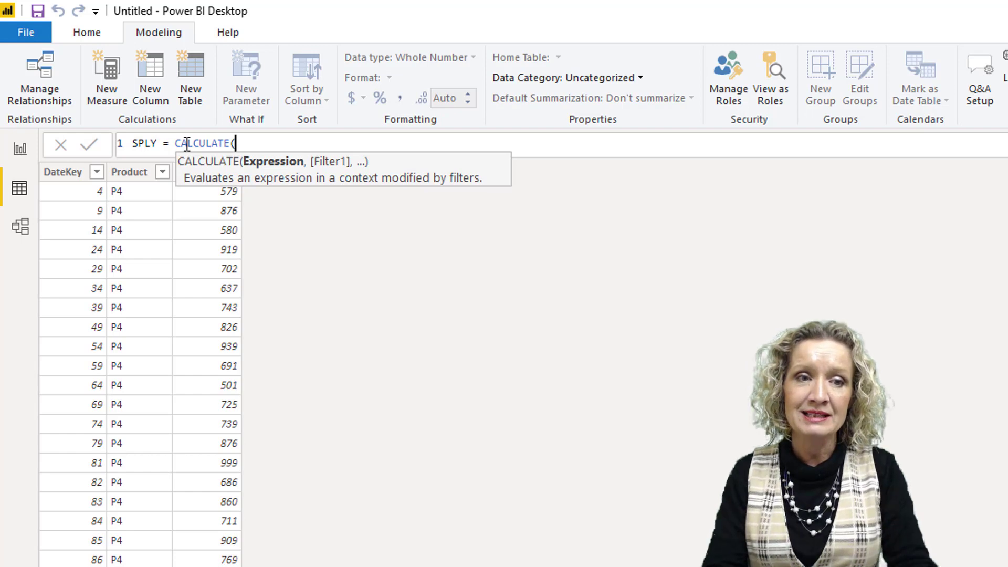
type("t")
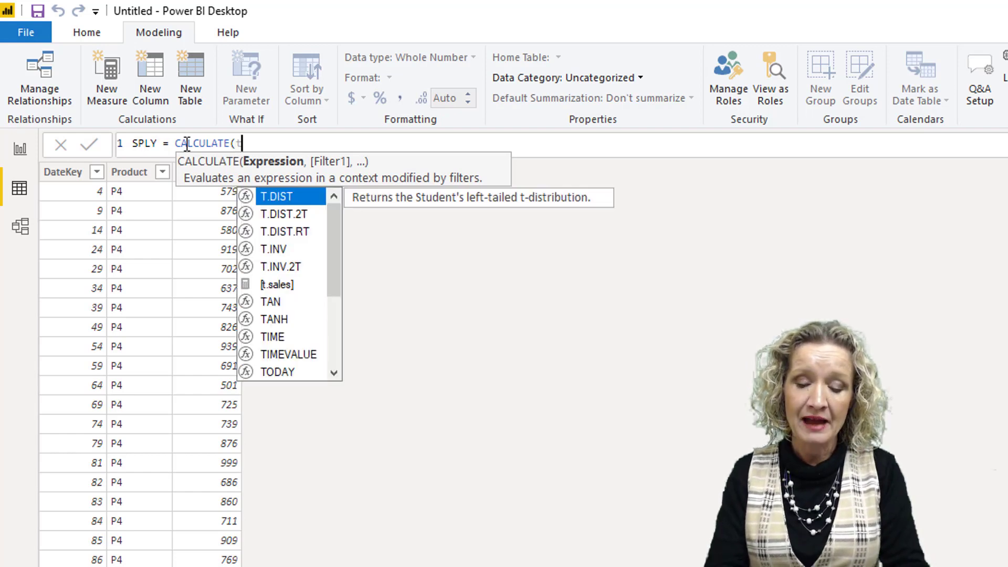
key("Down")
key("Down")
key("Down")
key("Down")
key("Down")
key("Tab")
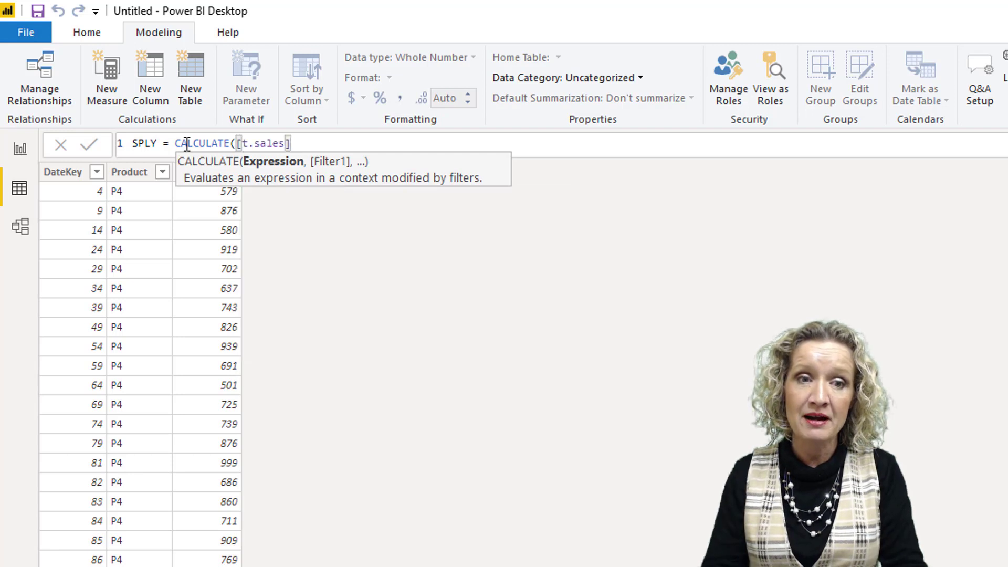
Add SAMEPERIODLASTYEAR(datekey[Date]) as the filter and commit the SPLY measure.
type(",sam")
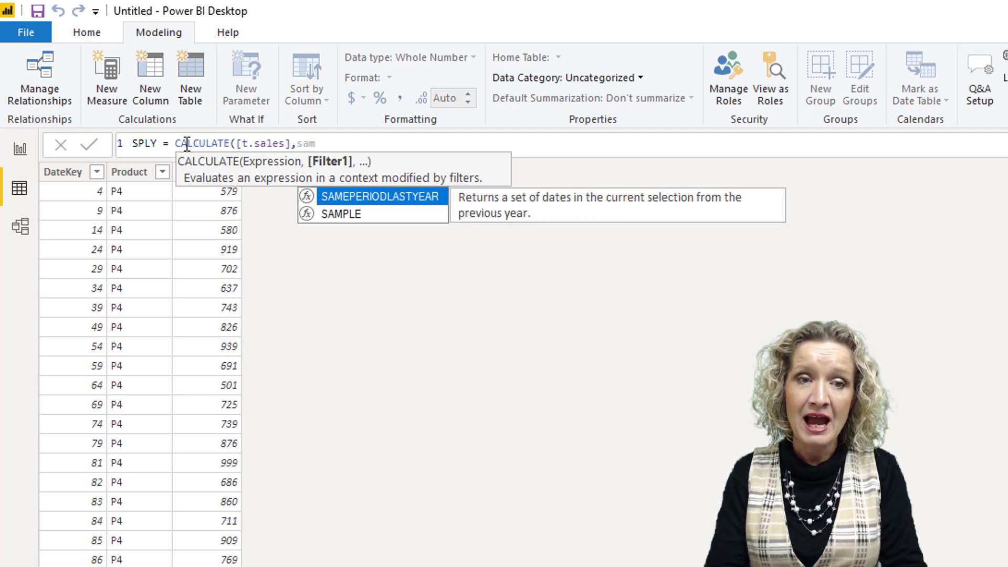
key("Tab")
type("(")
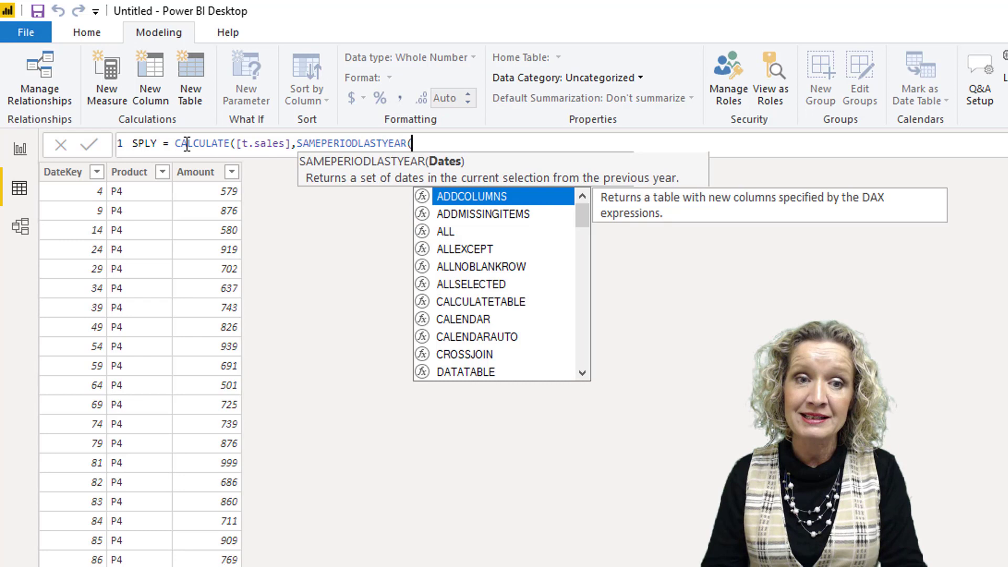
type("date")
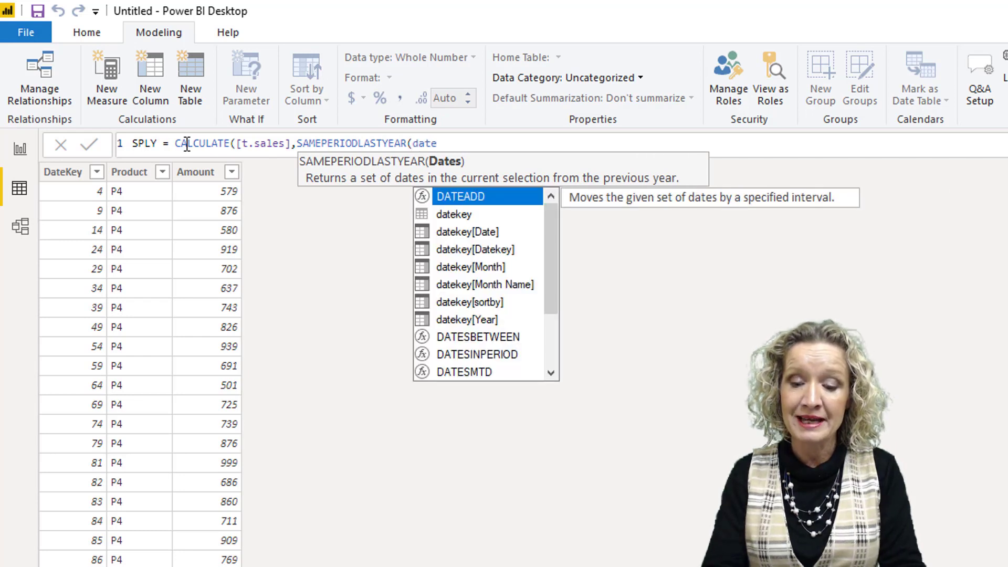
key("Down")
key("Down")
key("Down")
key("Up")
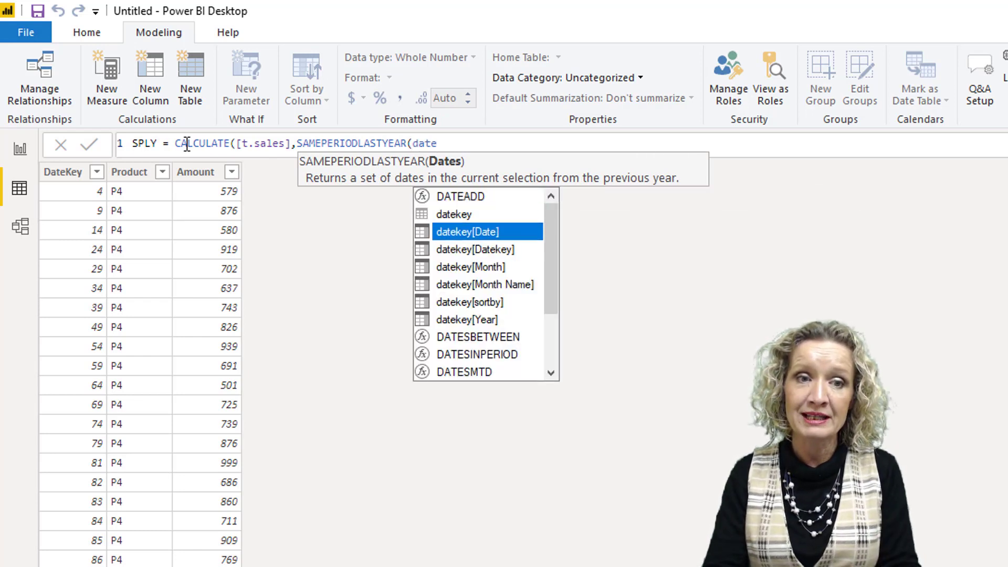
key("Tab")
type(")")
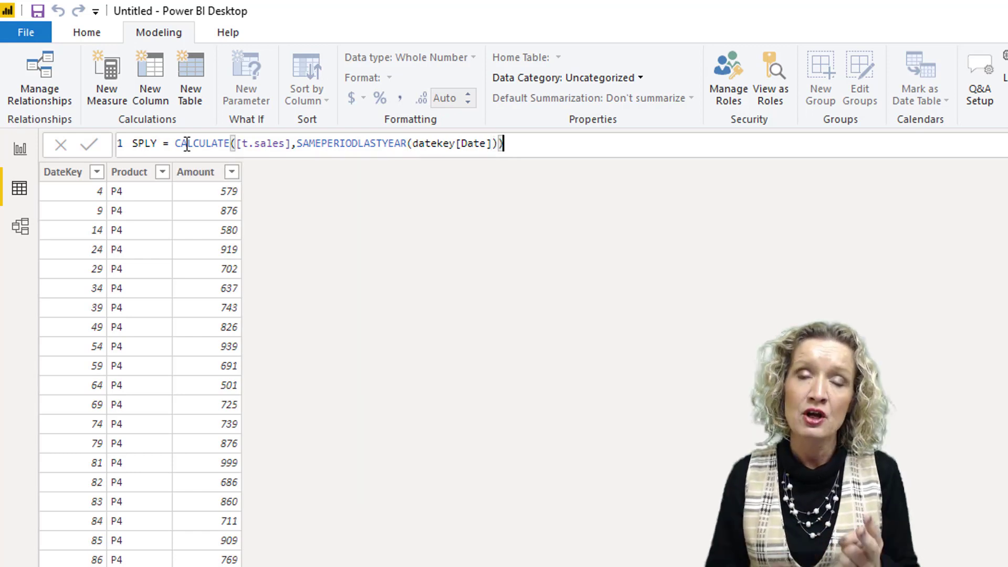
key("Return")
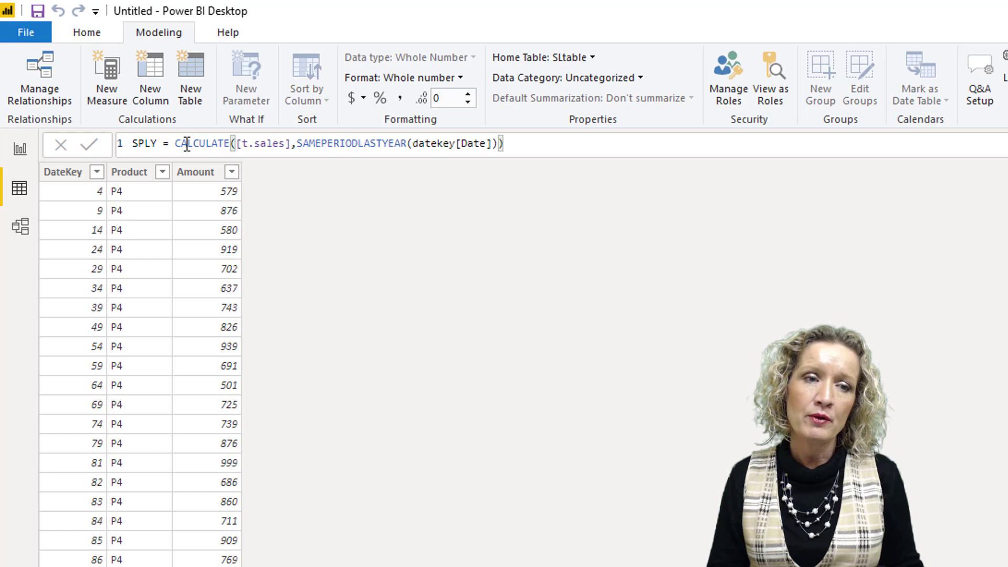
In the report, shrink the Product, t.sales and SPLY table visual to fit its rows.
left_click(20, 149)
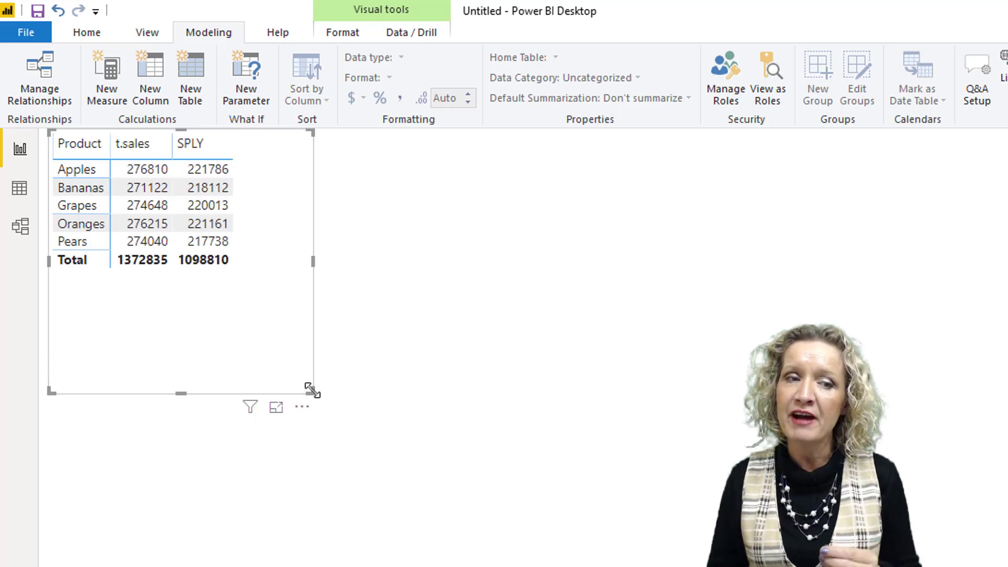
left_click_drag(310, 389, 318, 306)
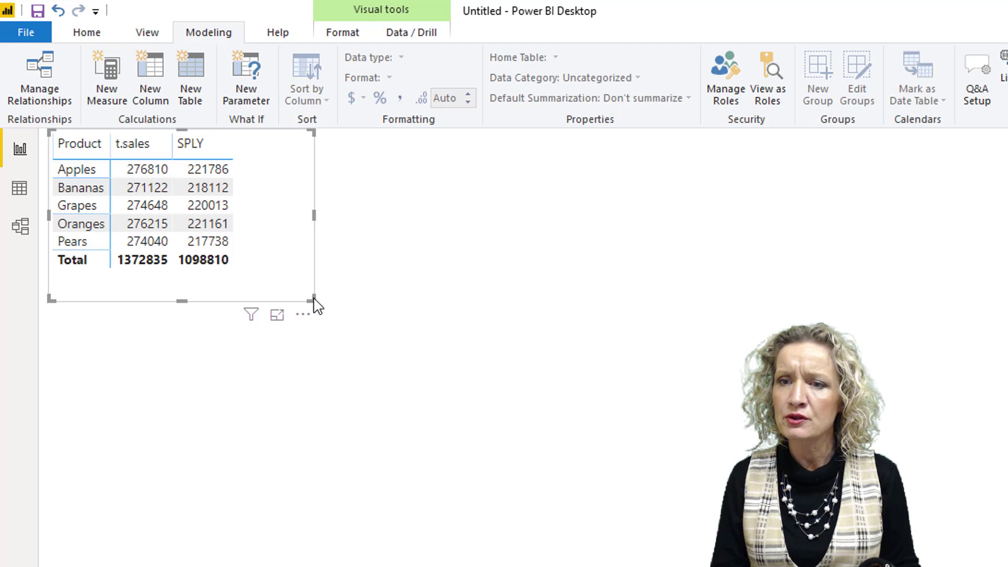
Turn the Year slicer into a checkbox list and move it up beside the table.
left_click(468, 227)
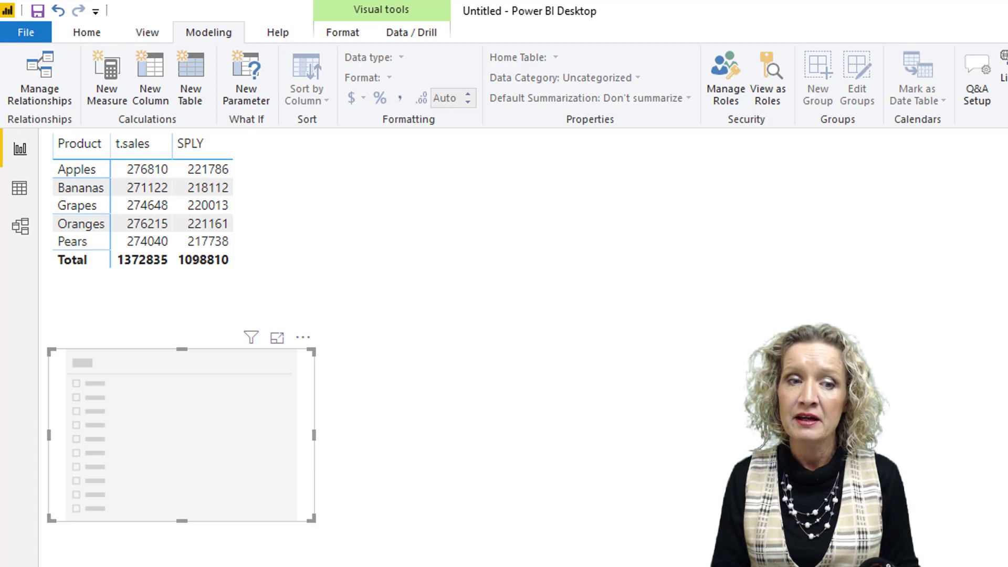
left_click(300, 366)
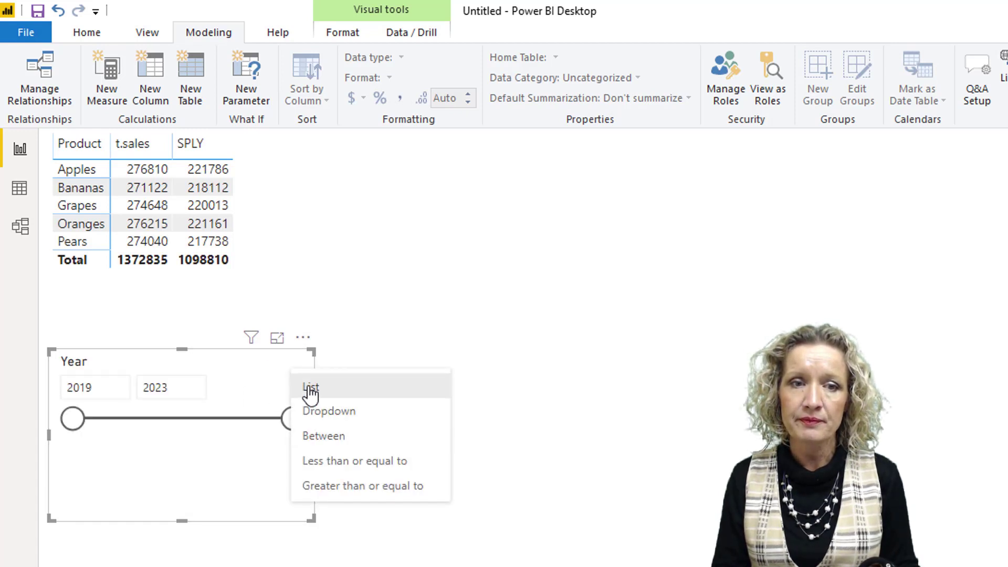
left_click(304, 385)
left_click_drag(169, 367, 513, 167)
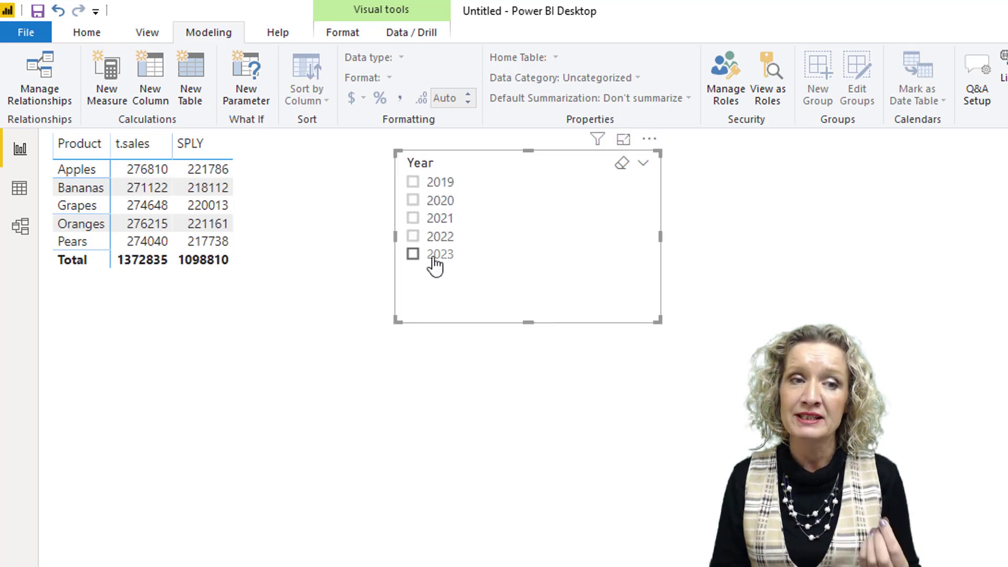
Filter the table to 2022 via the slicer, trying 2021 in between; SPLY stays blank.
left_click(439, 243)
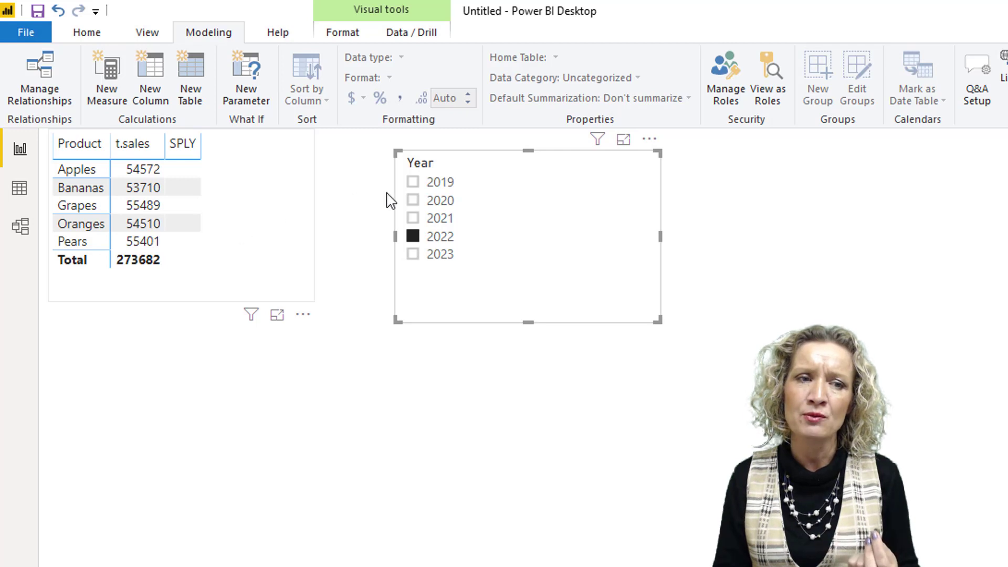
left_click(414, 221)
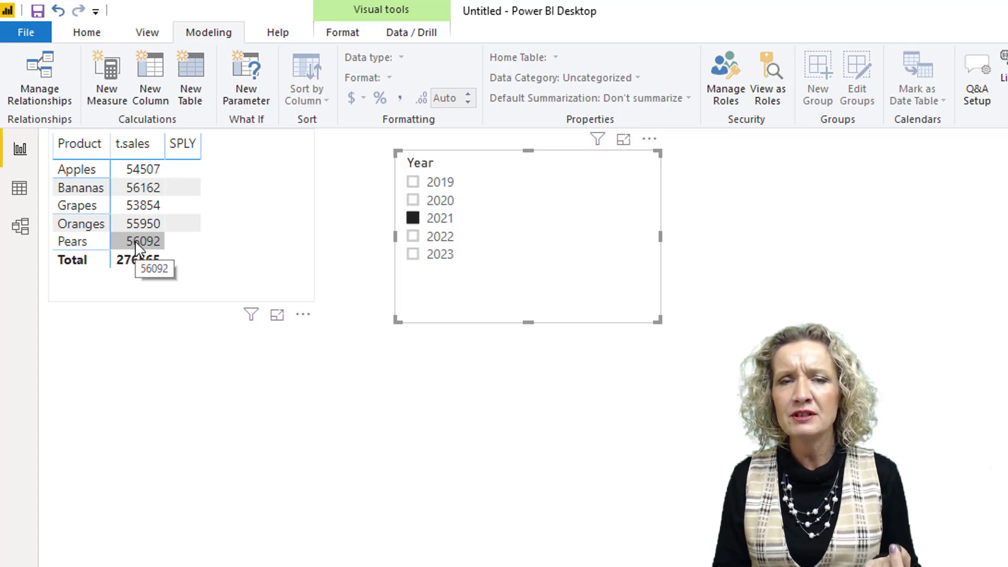
left_click(449, 242)
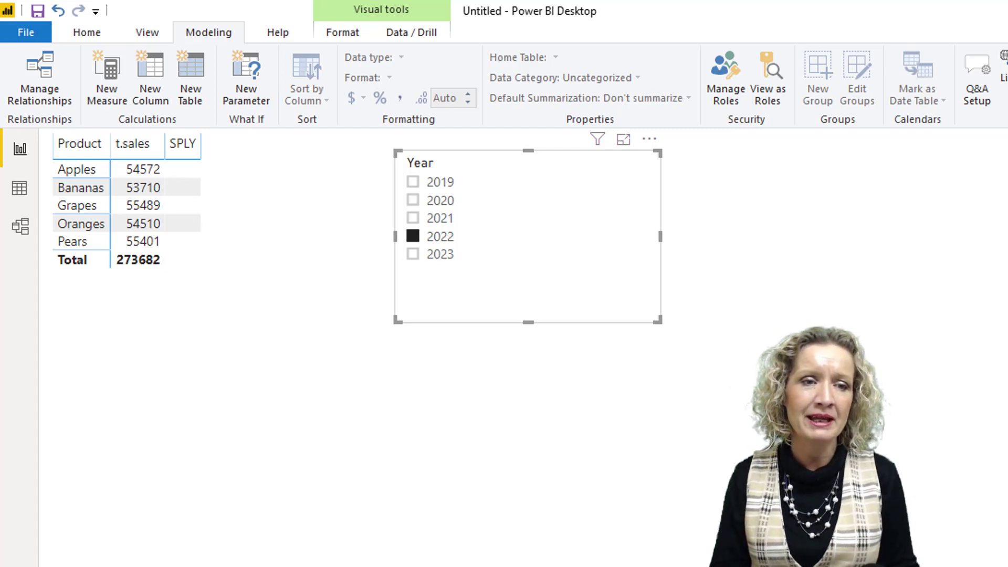
Review the relationships in the model diagram, then view the datekey table's date rows.
left_click(22, 226)
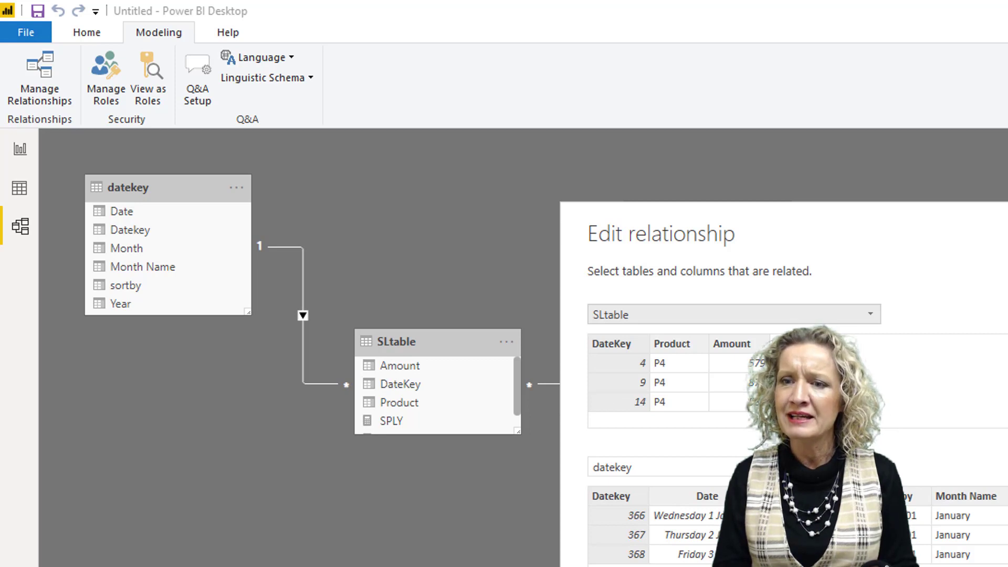
key("Return")
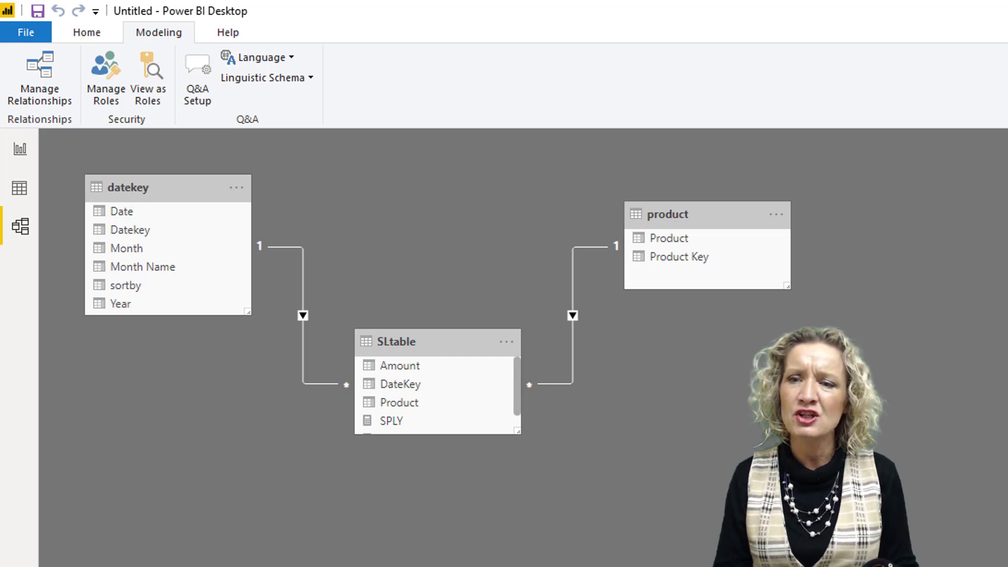
left_click(20, 188)
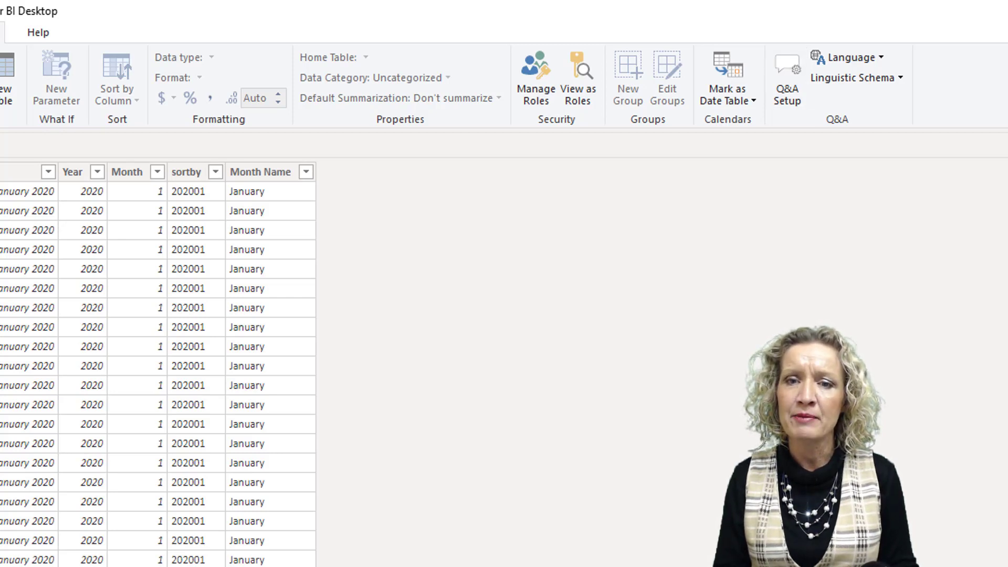
Mark datekey as the date table, choosing Date as its date column.
left_click(735, 103)
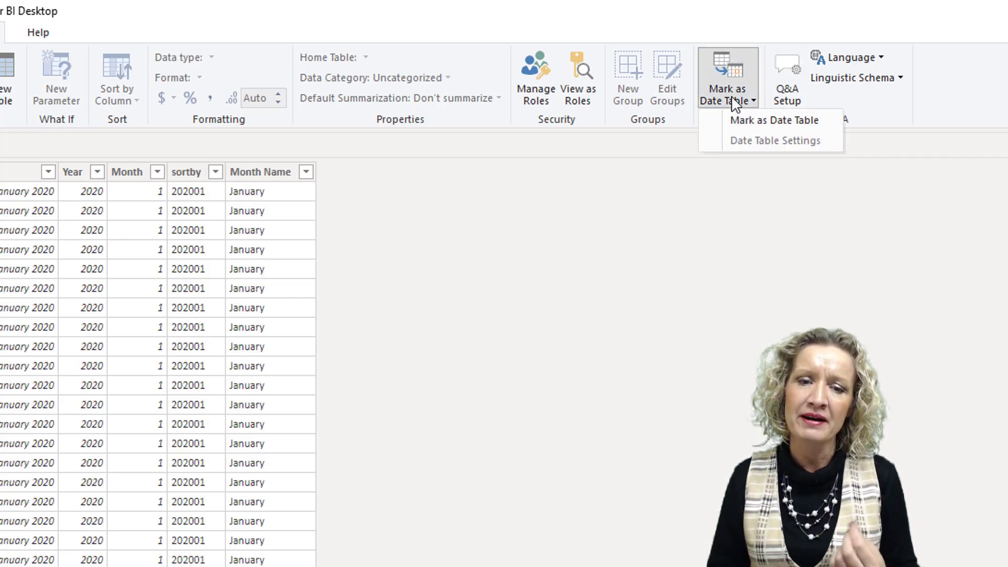
left_click(744, 122)
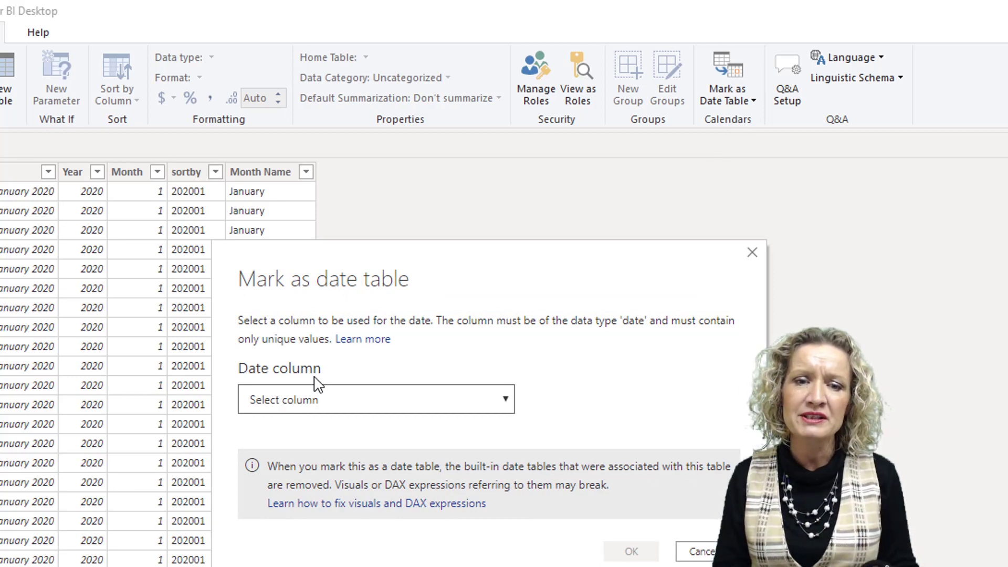
left_click(333, 407)
left_click(276, 439)
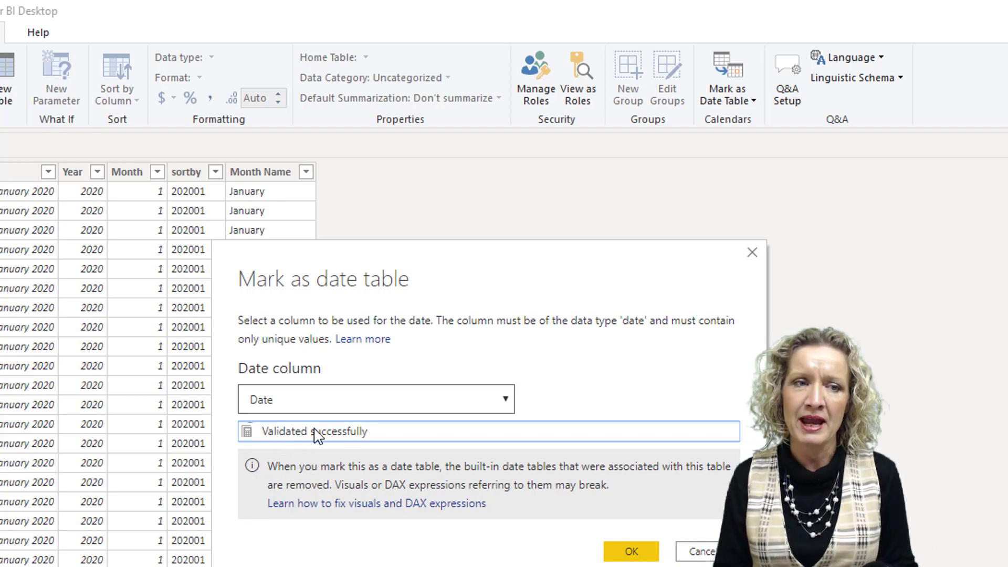
left_click(632, 551)
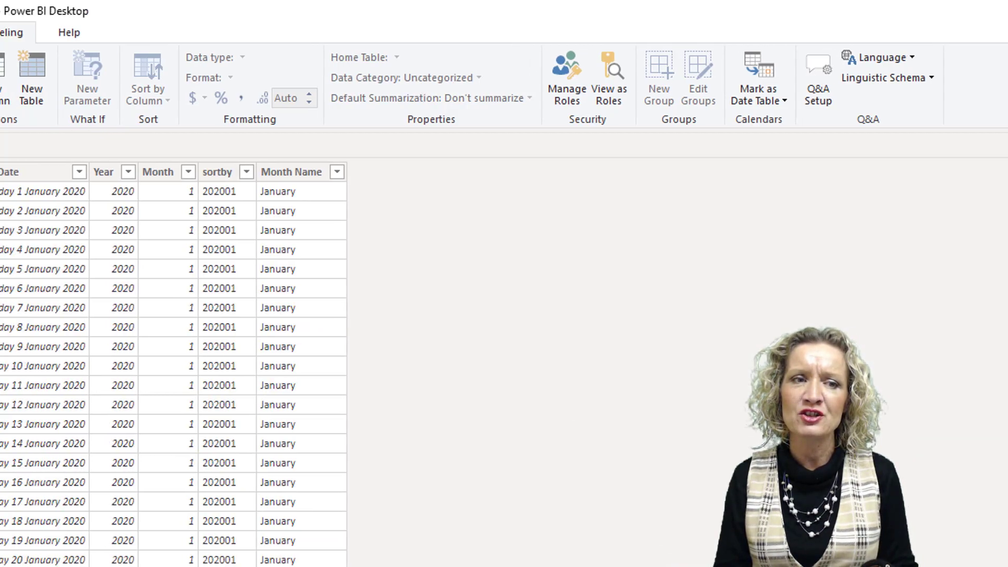
Return to the report and filter to 2021, where SPLY totals 274804 against t.sales 276565.
left_click(23, 150)
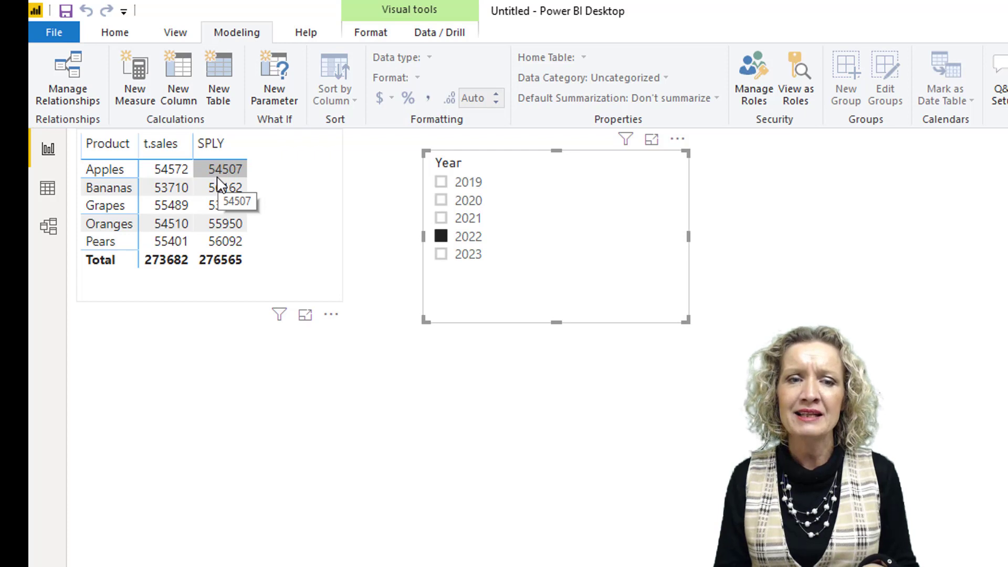
left_click(441, 219)
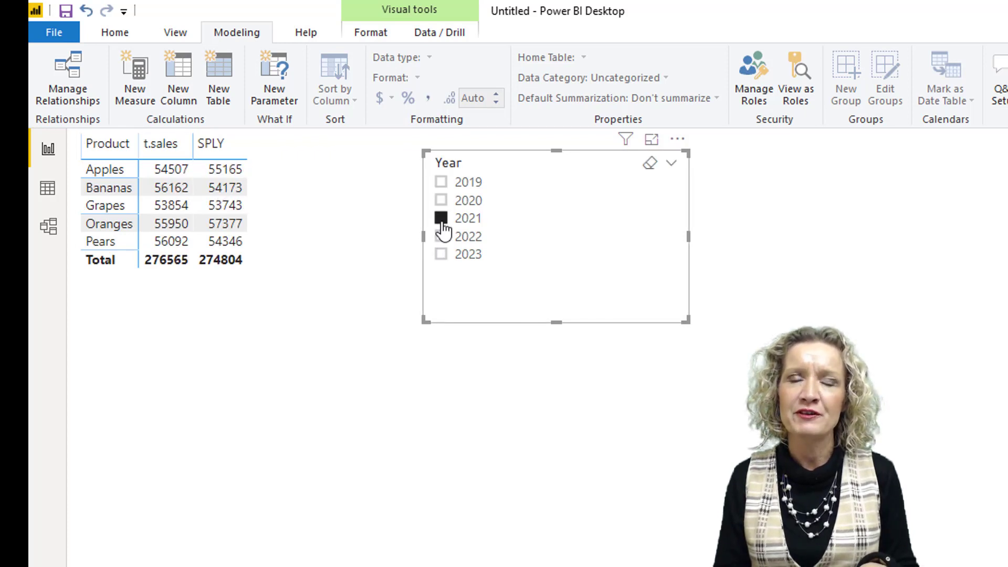